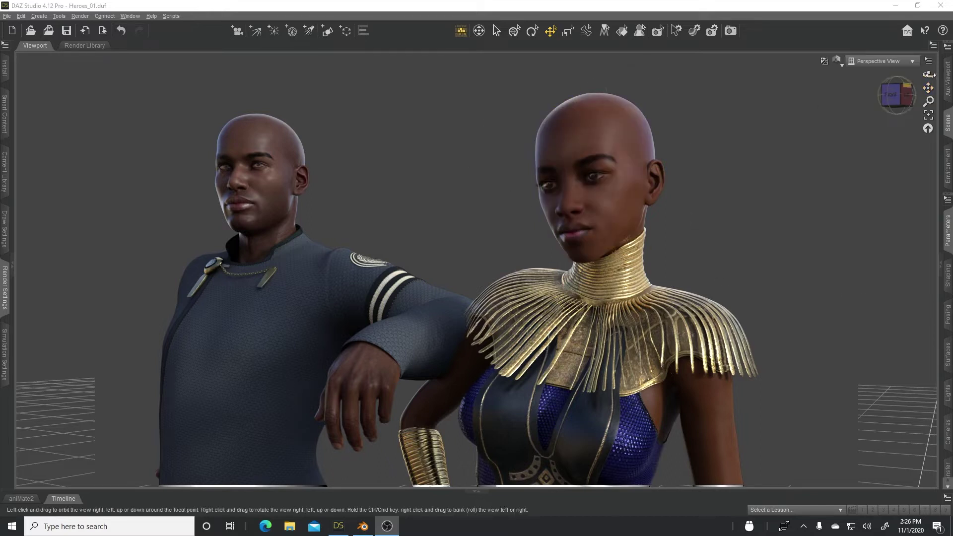
Orbit the DAZ viewport around the two posed figures, then switch to Blender
drag(928, 75, 914, 77)
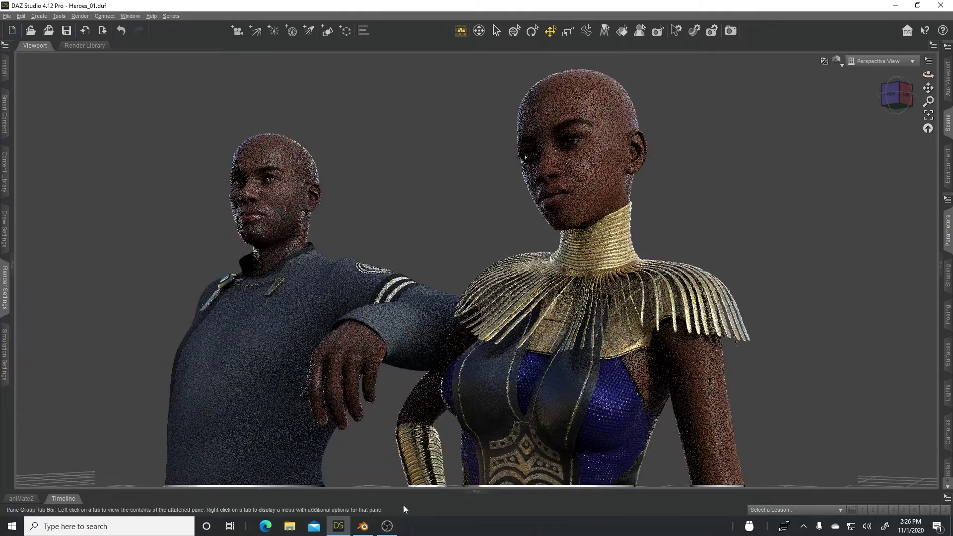
click(363, 526)
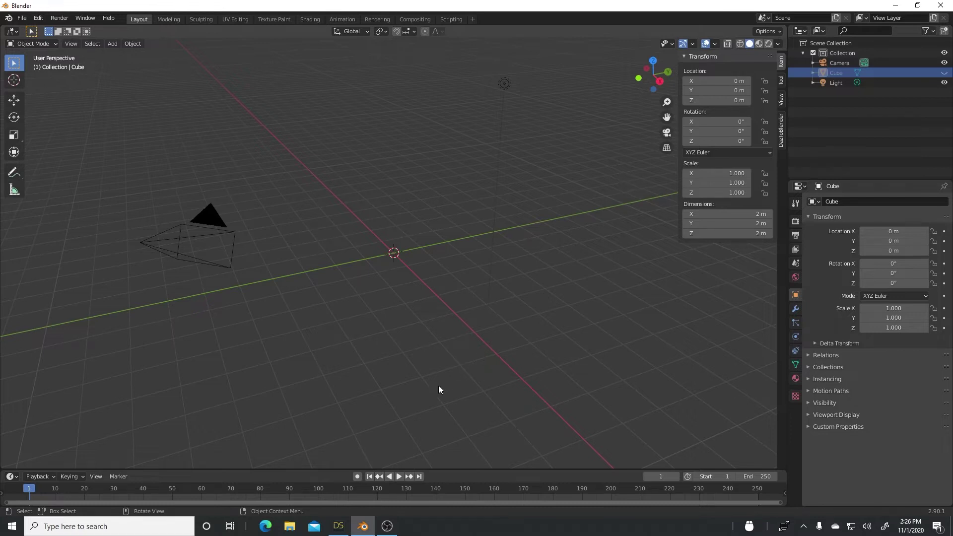
Bring the DAZ Studio window with the posed pair back to the front
mouse_move(343, 532)
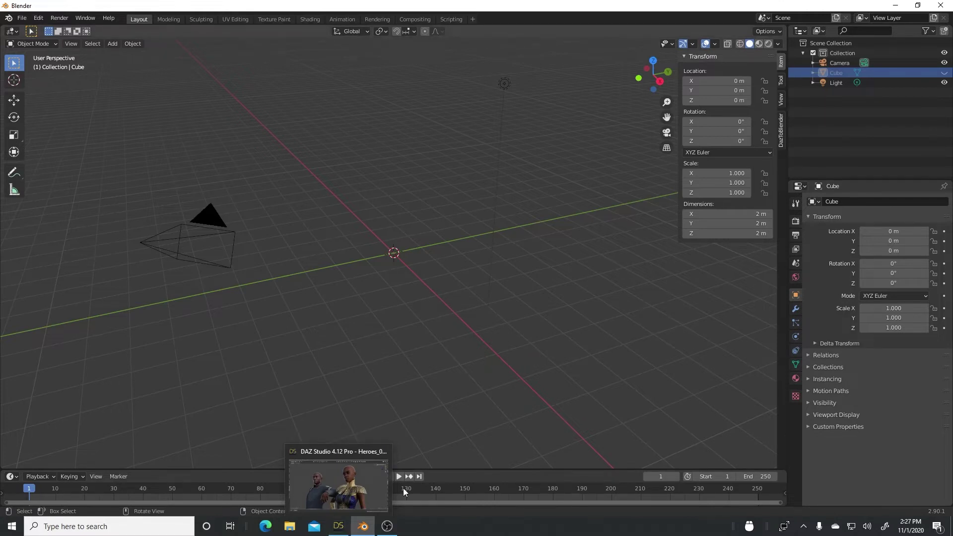
key(alt+Tab)
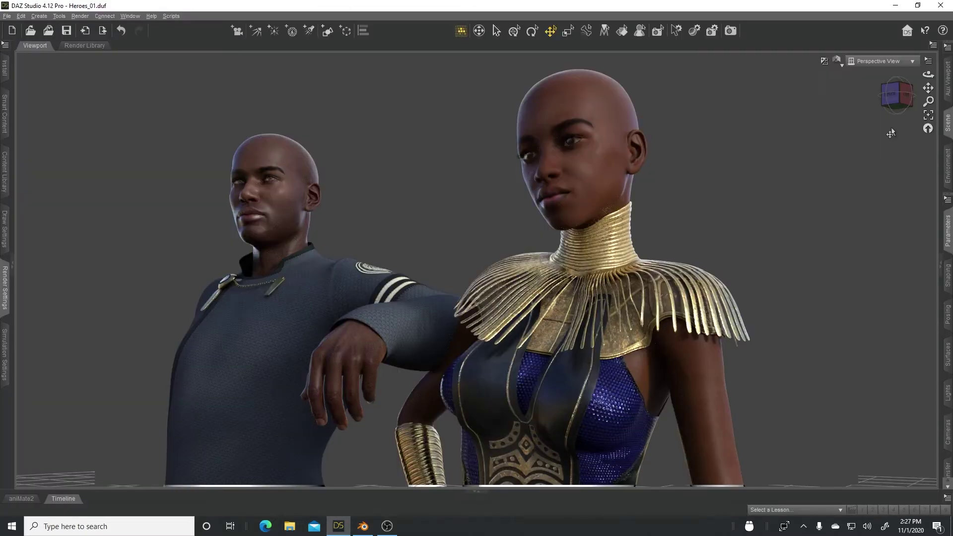
drag(928, 74, 868, 79)
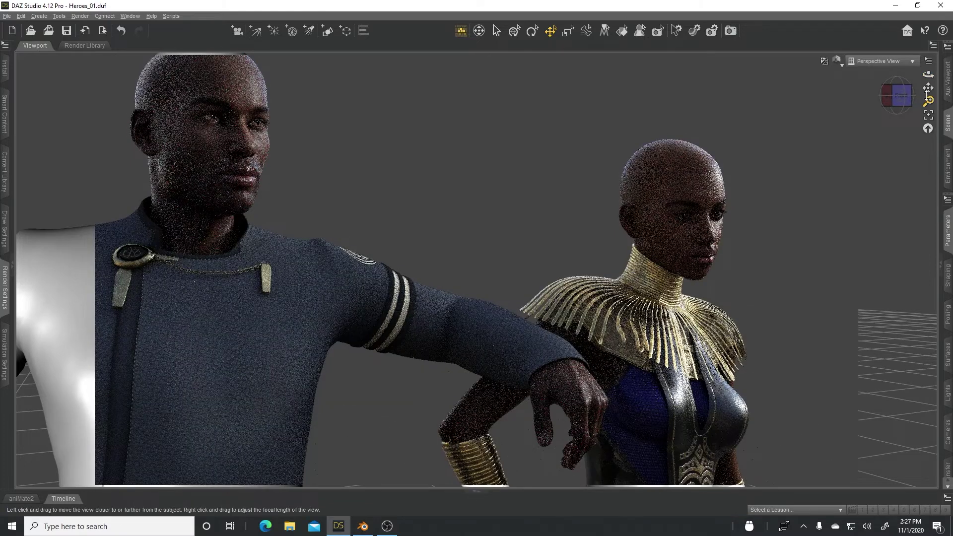
drag(928, 101, 857, 206)
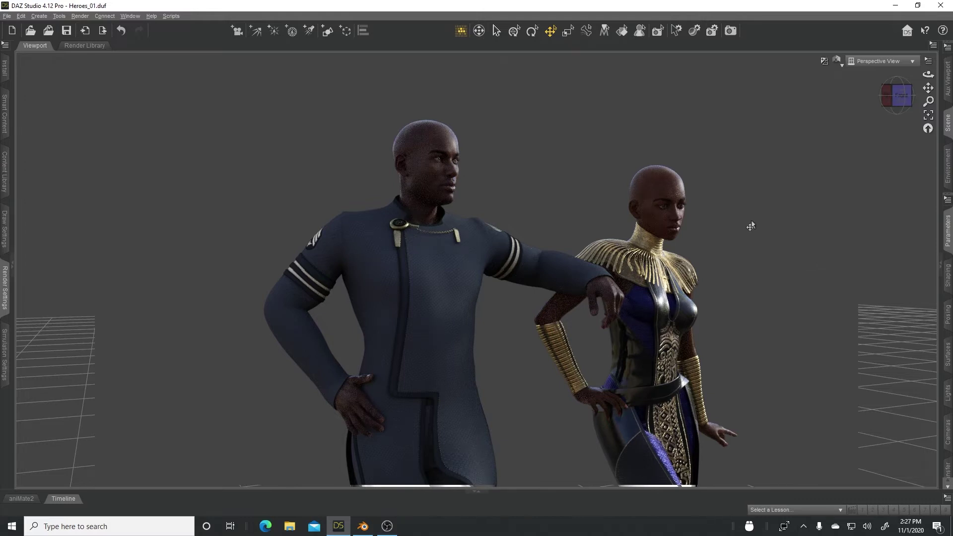
drag(928, 75, 911, 76)
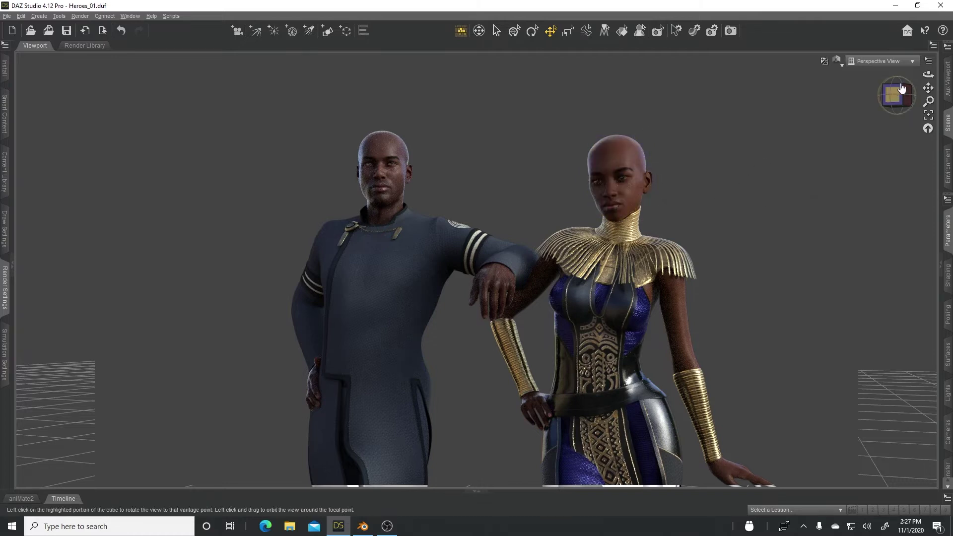
drag(927, 75, 896, 76)
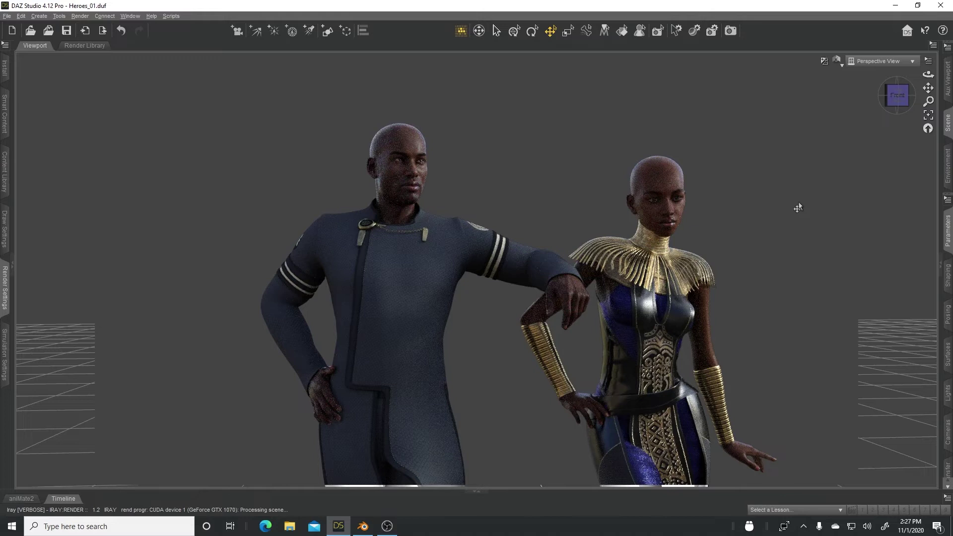
drag(927, 74, 538, 309)
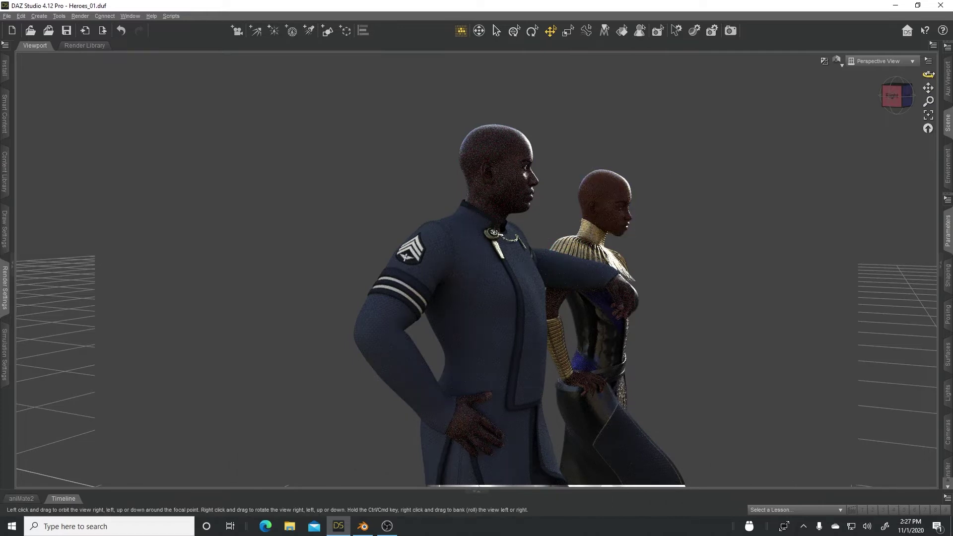
drag(927, 74, 780, 155)
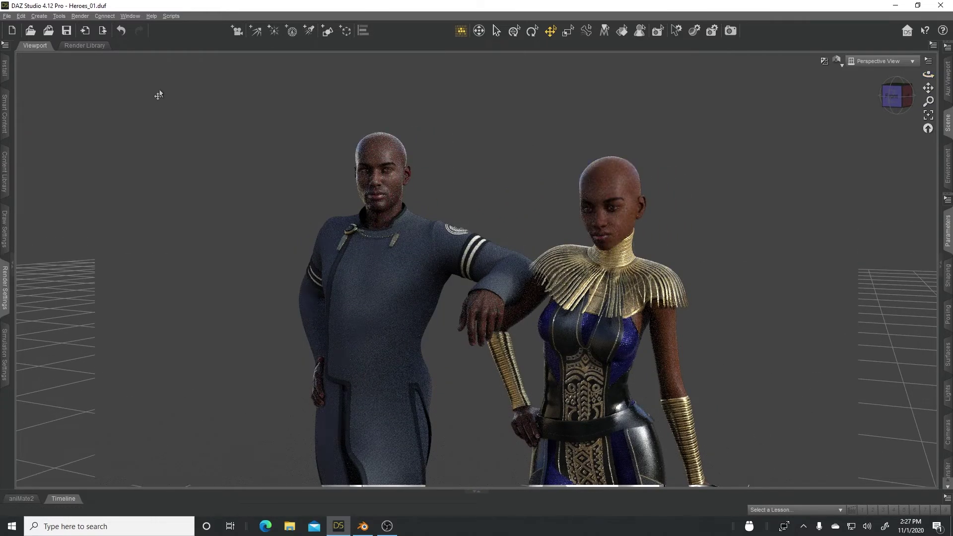
click(170, 16)
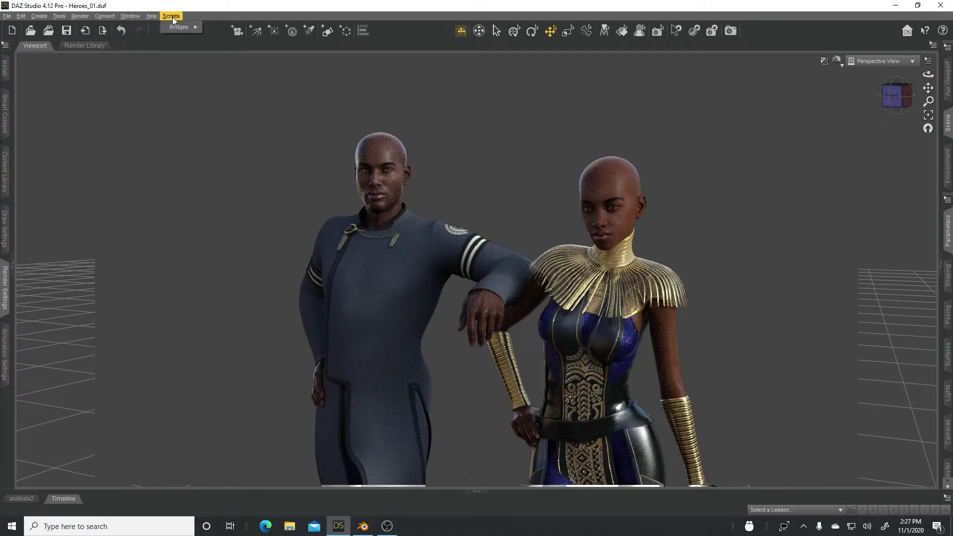
mouse_move(175, 27)
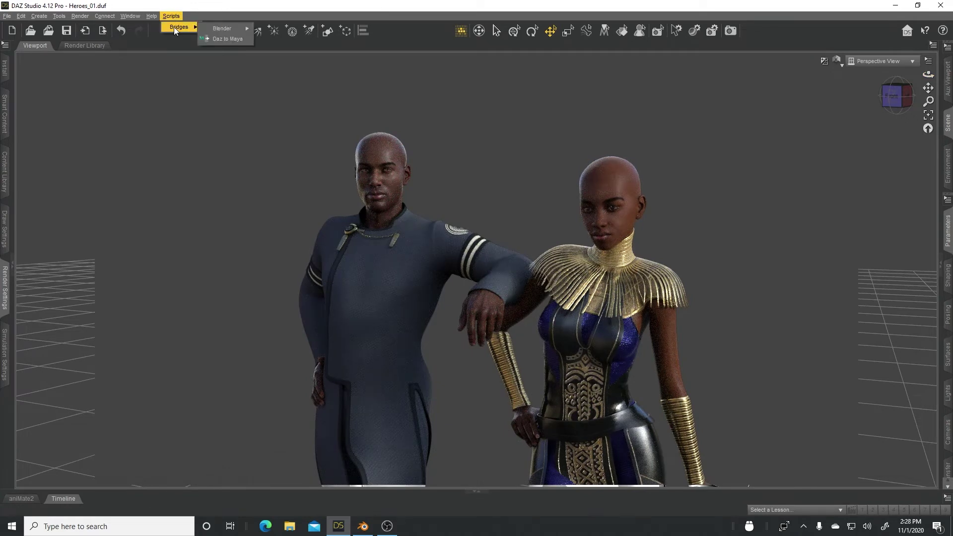
mouse_move(223, 30)
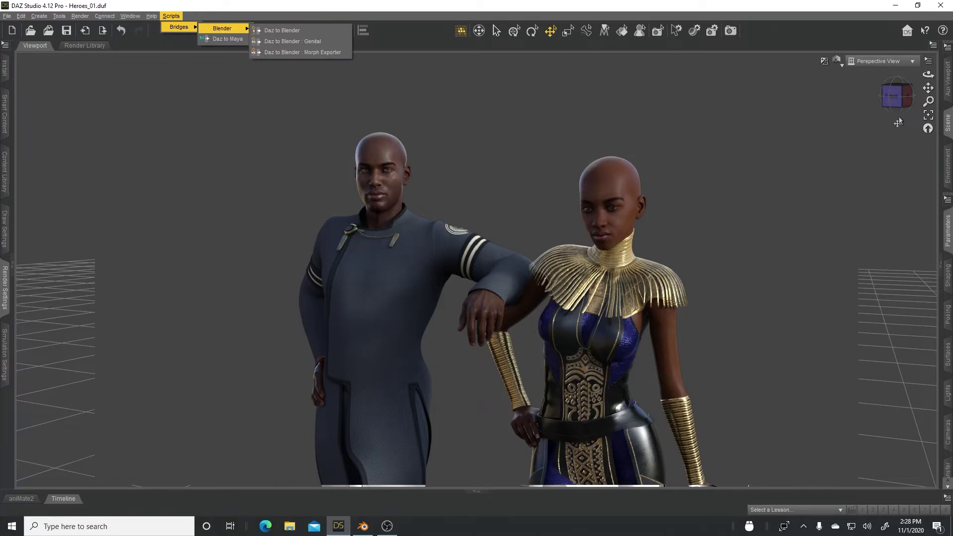
click(931, 104)
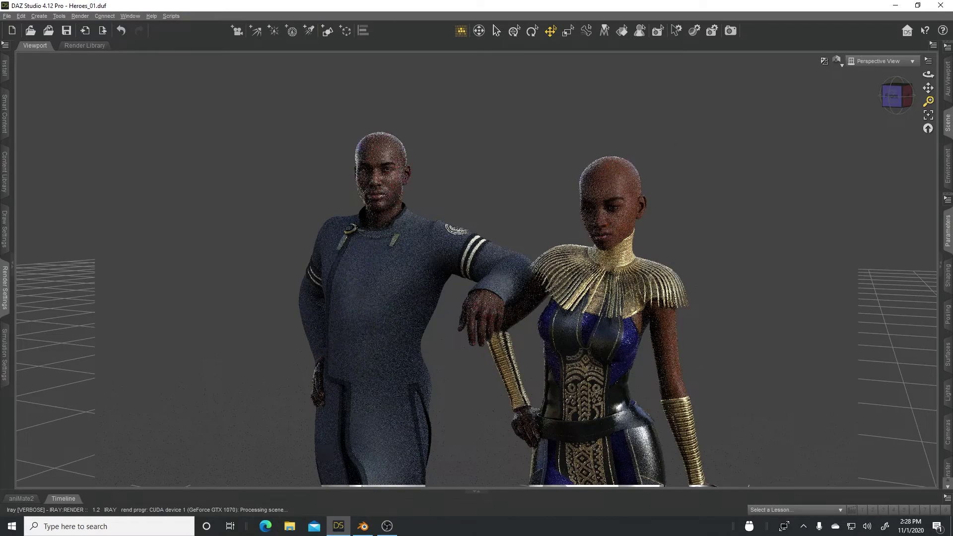
drag(928, 88, 941, 90)
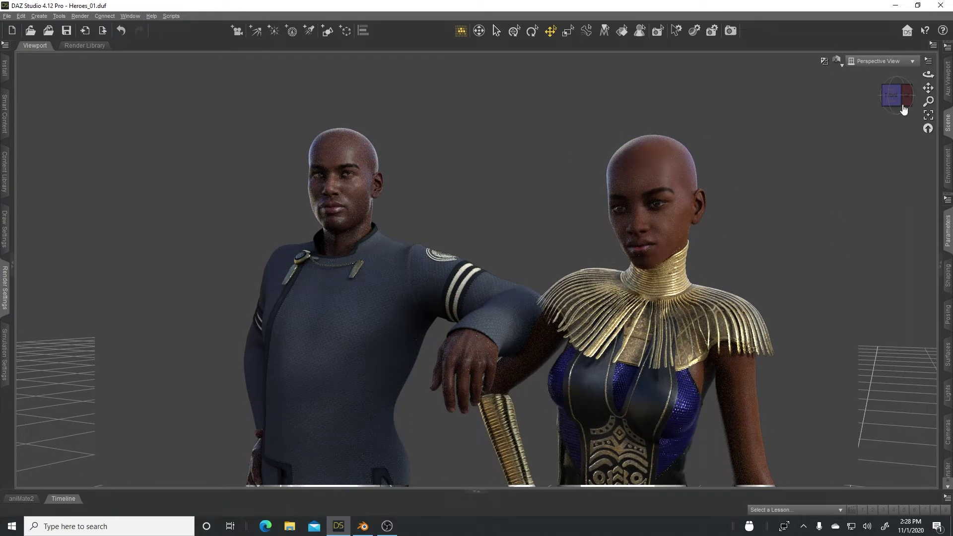
click(364, 526)
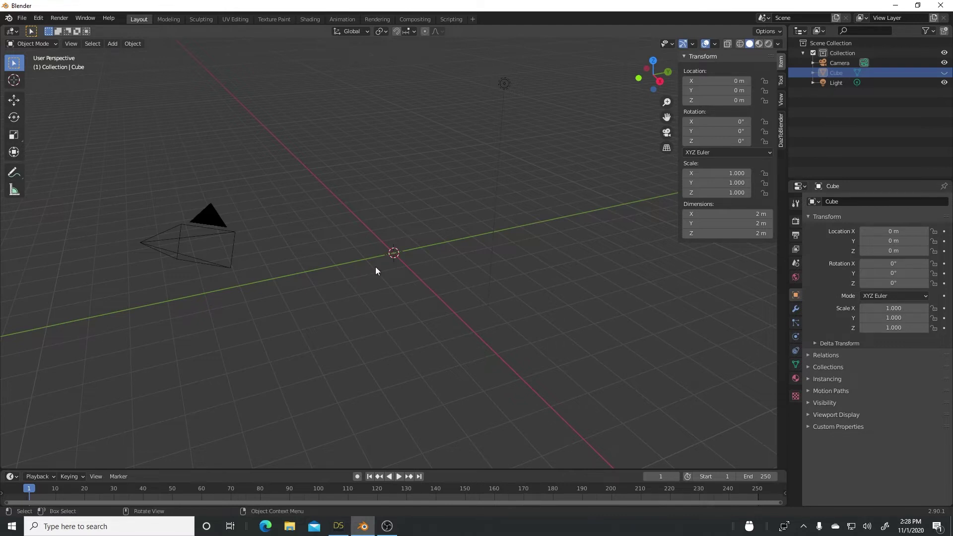
click(338, 526)
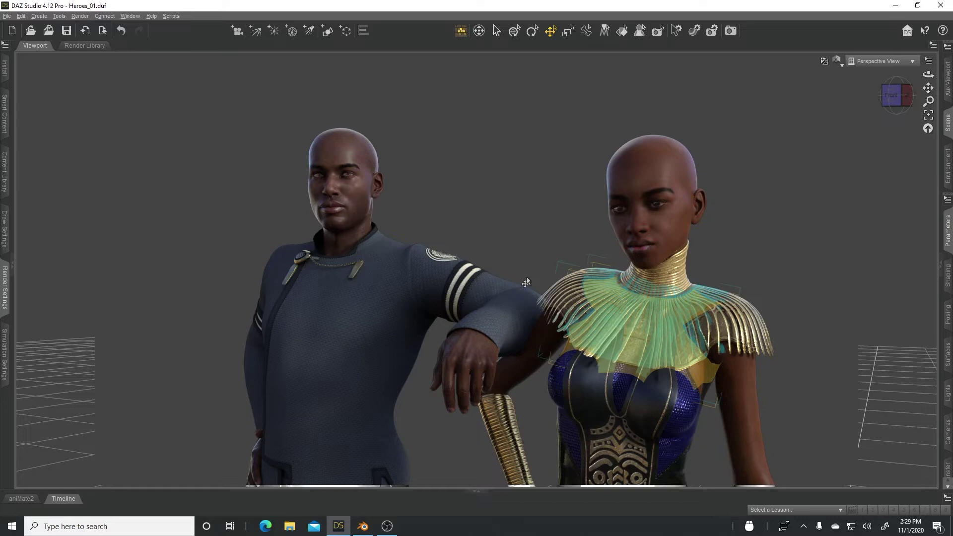
Show the figures Smooth Shaded and select both Uchenna and Darius 8 in the Scene pane
click(832, 138)
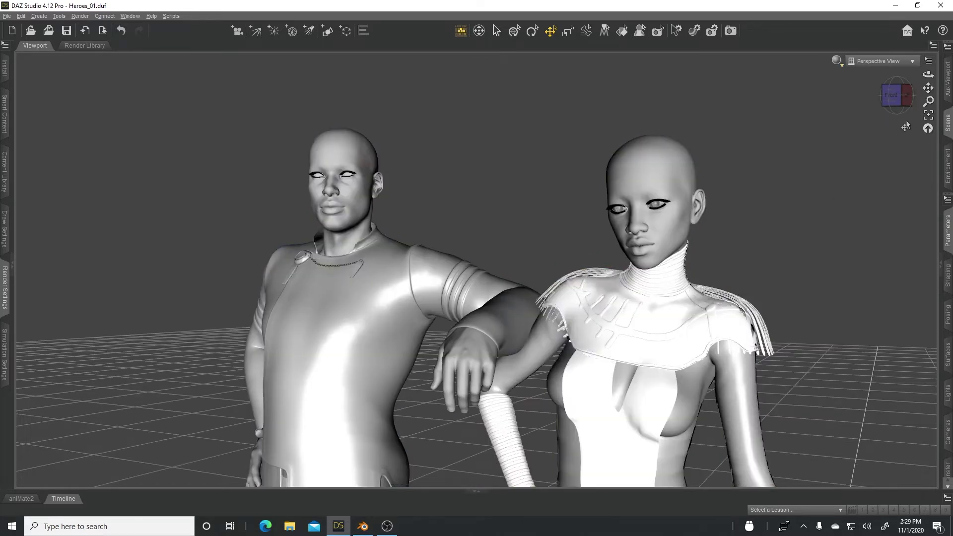
click(940, 263)
click(820, 87)
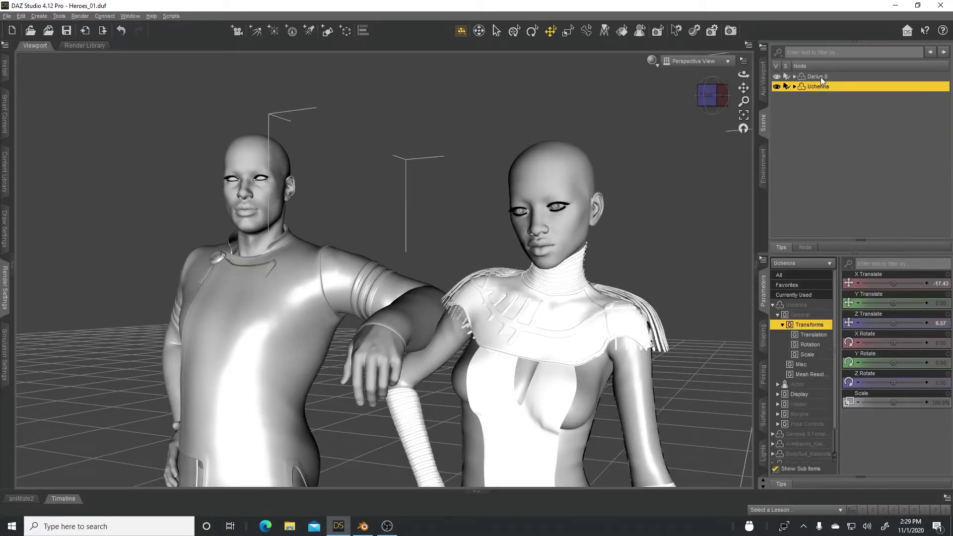
ctrl+click(820, 77)
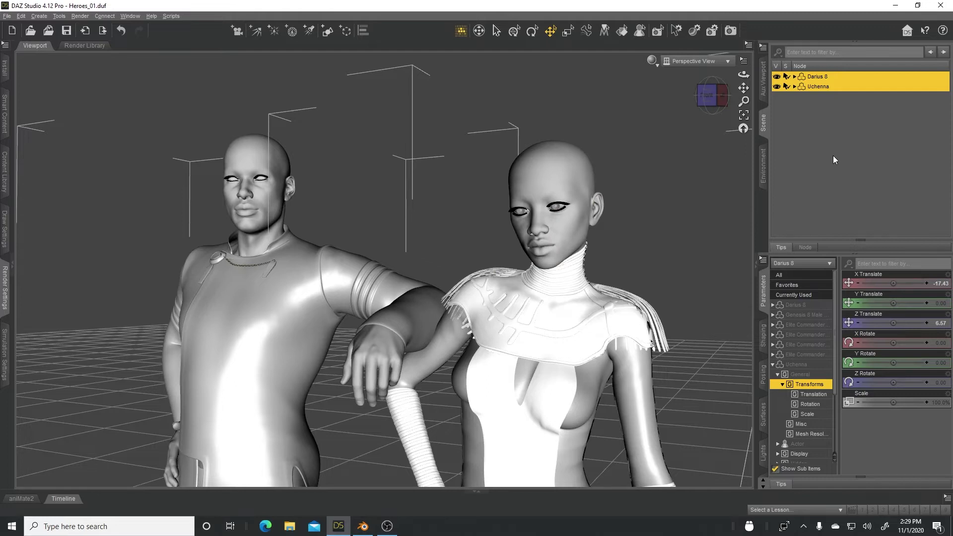
Run Scripts > Bridges > Blender > Daz to Blender and accept SubDivision Level 0
click(171, 15)
mouse_move(179, 27)
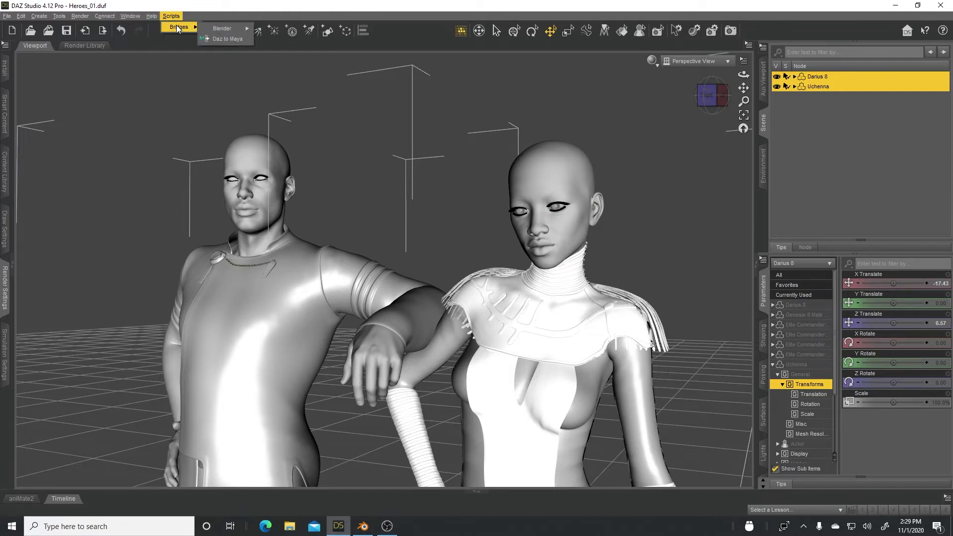
mouse_move(215, 30)
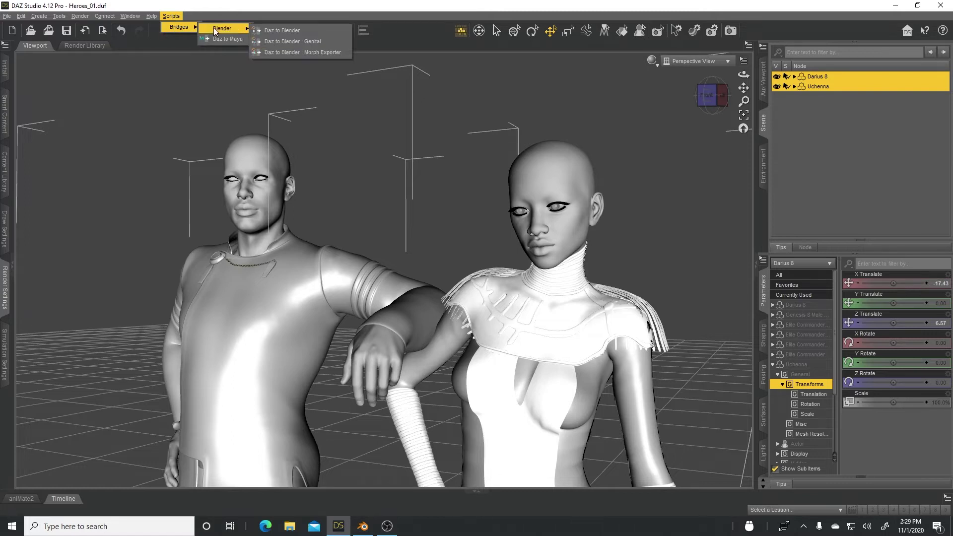
click(285, 31)
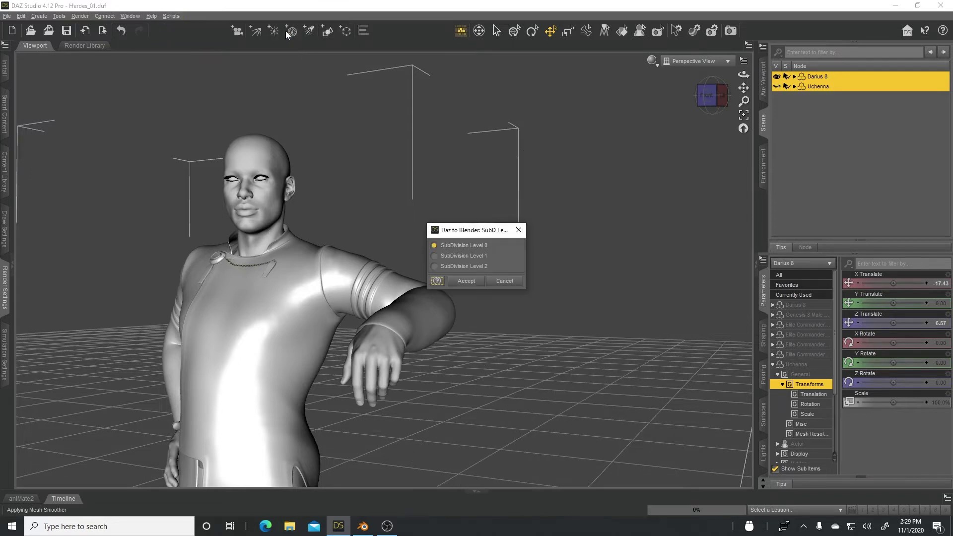
click(474, 245)
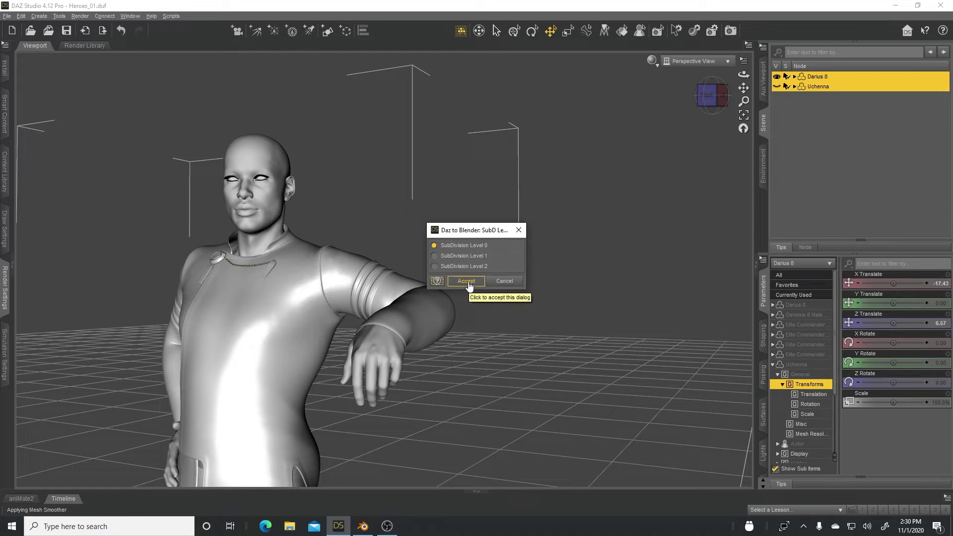
click(468, 283)
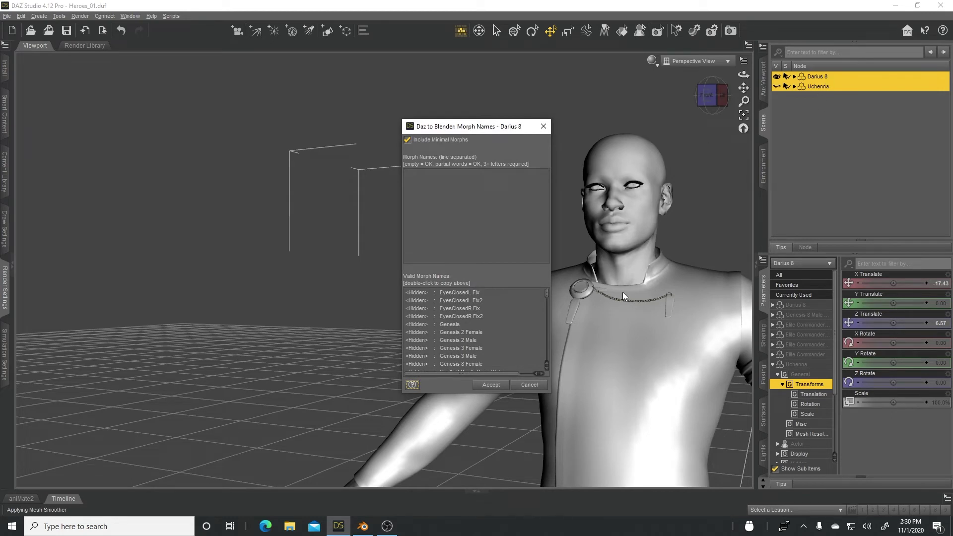
Accept the Morph Names dialog so Darius 8 is converted for Blender
click(489, 386)
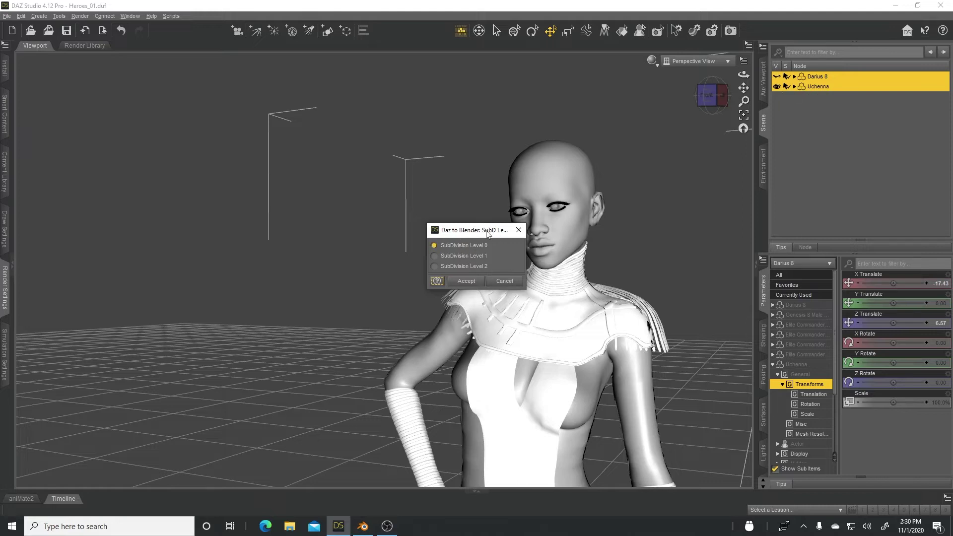
Export Uchenna at SubDivision Level 0 and accept its Morph Names dialog
drag(479, 231, 449, 179)
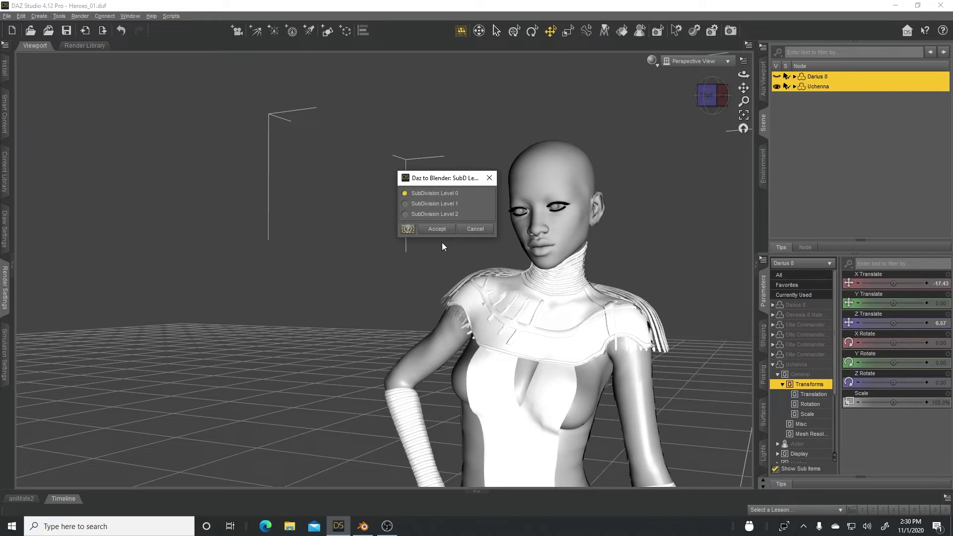
click(438, 229)
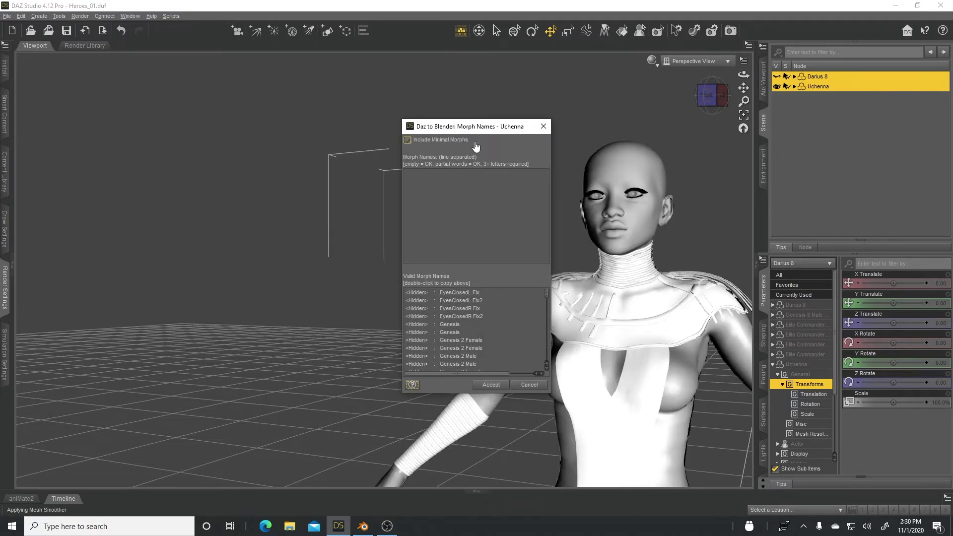
click(490, 385)
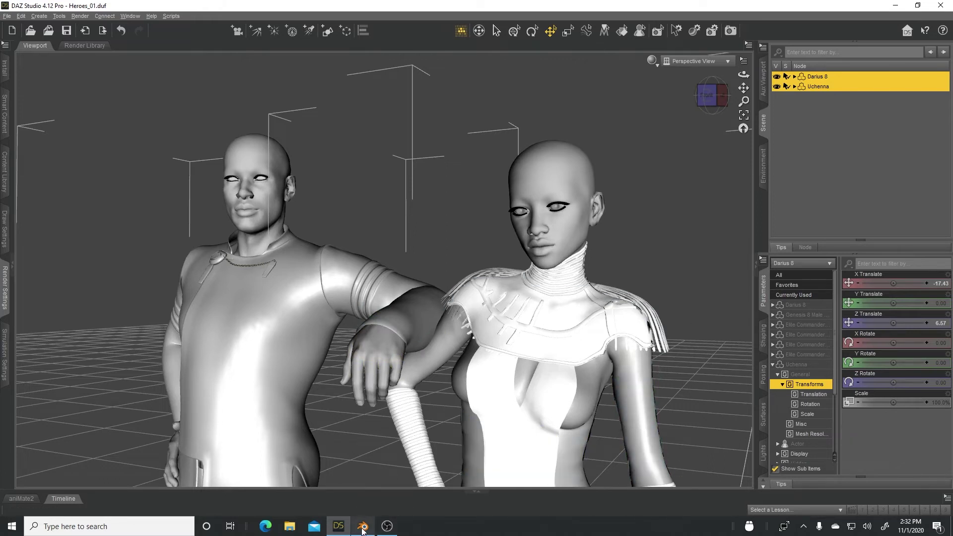
Wait for the Blender export of both figures to finish, then return to Blender
mouse_move(362, 528)
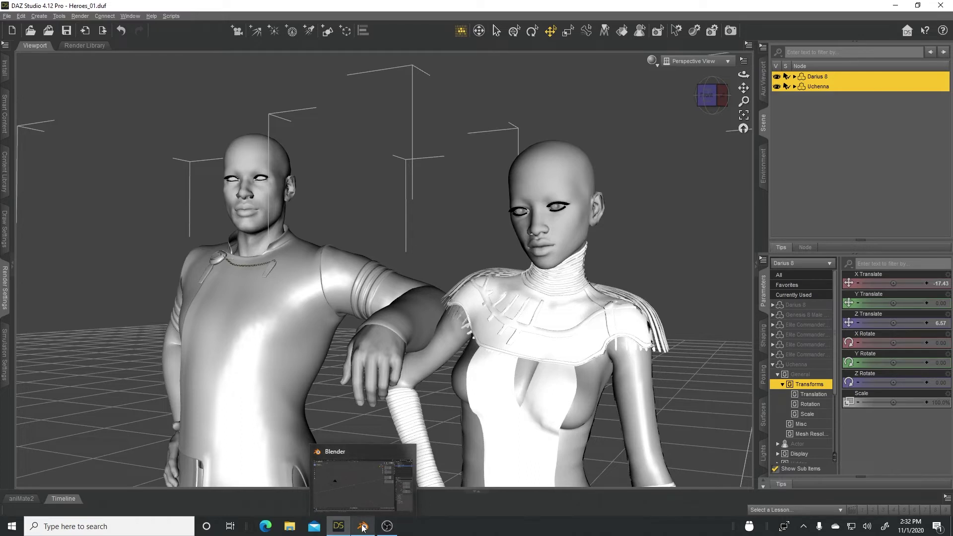
Bring Blender forward and show the DazToBlender tab in the viewport sidebar
click(362, 526)
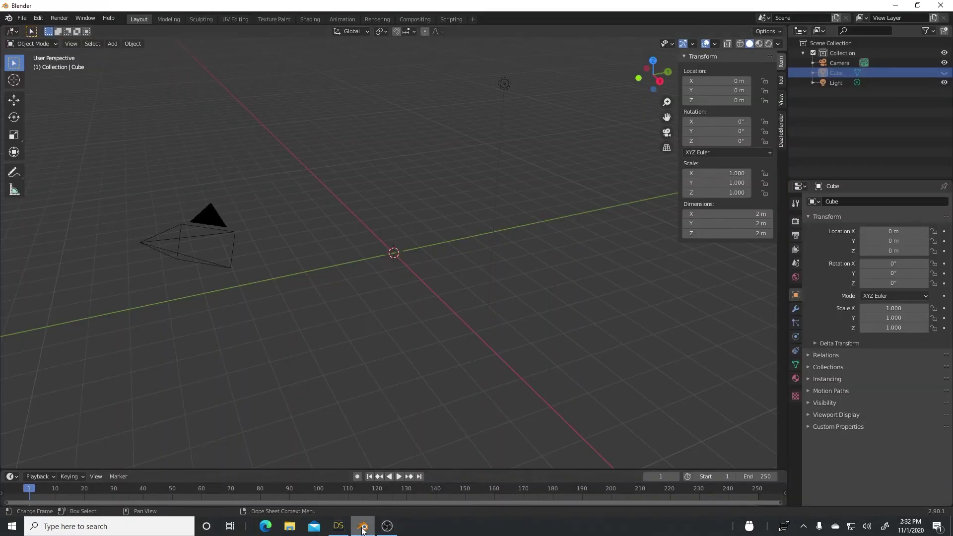
click(781, 126)
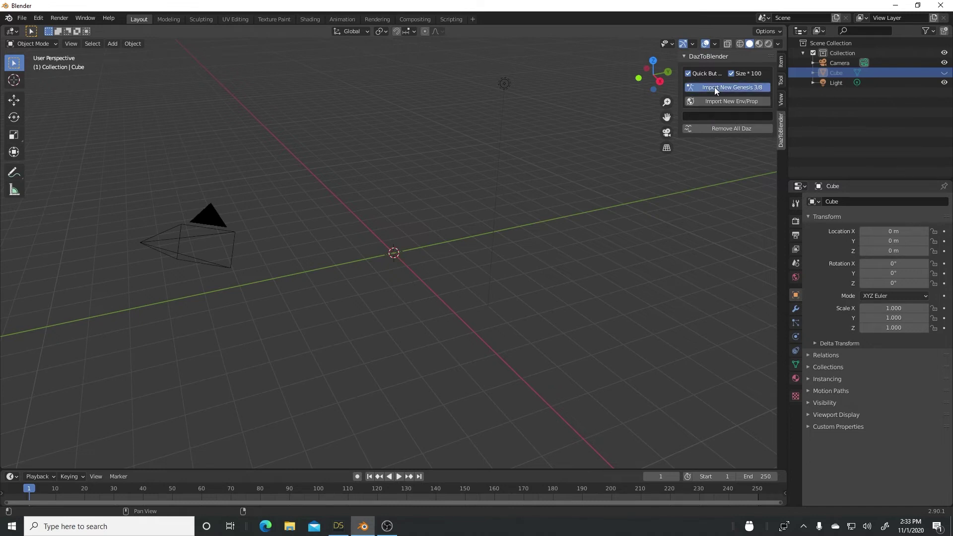
Import both Genesis 8 figures with Import New Genesis 3/8, confirming the OK? popup
click(714, 88)
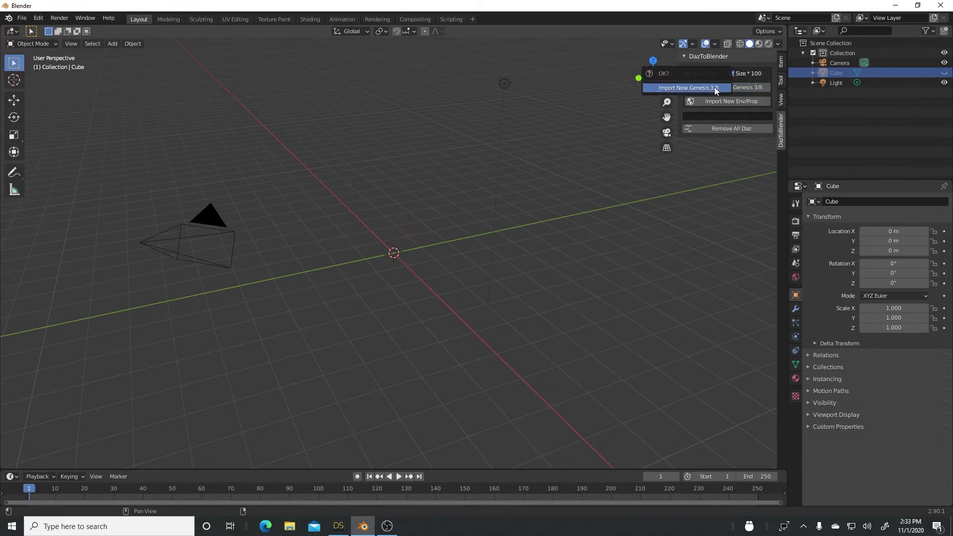
click(687, 87)
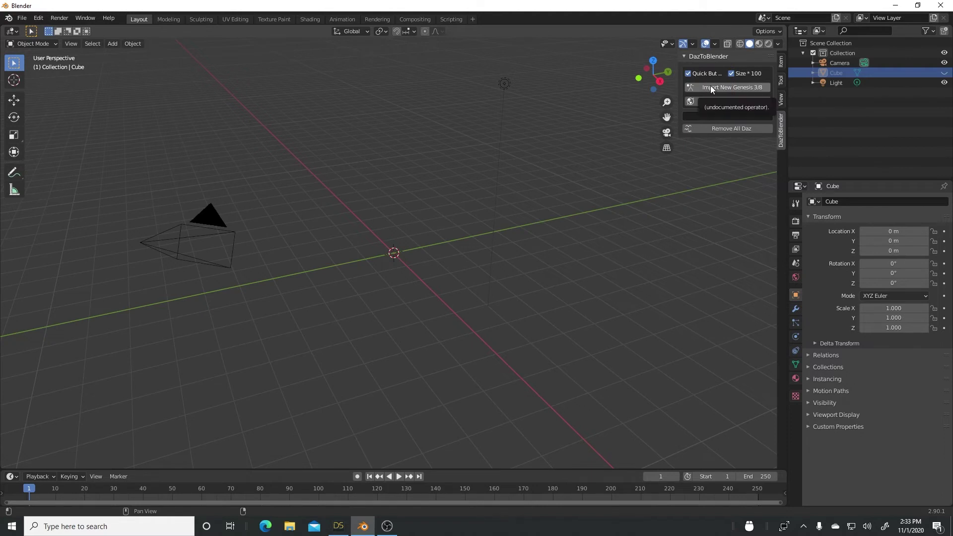
click(710, 85)
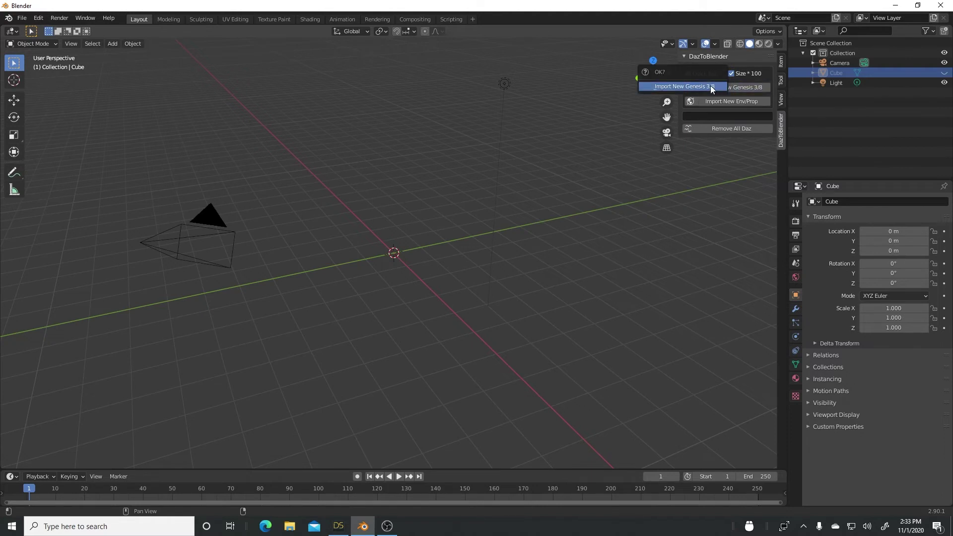
click(680, 85)
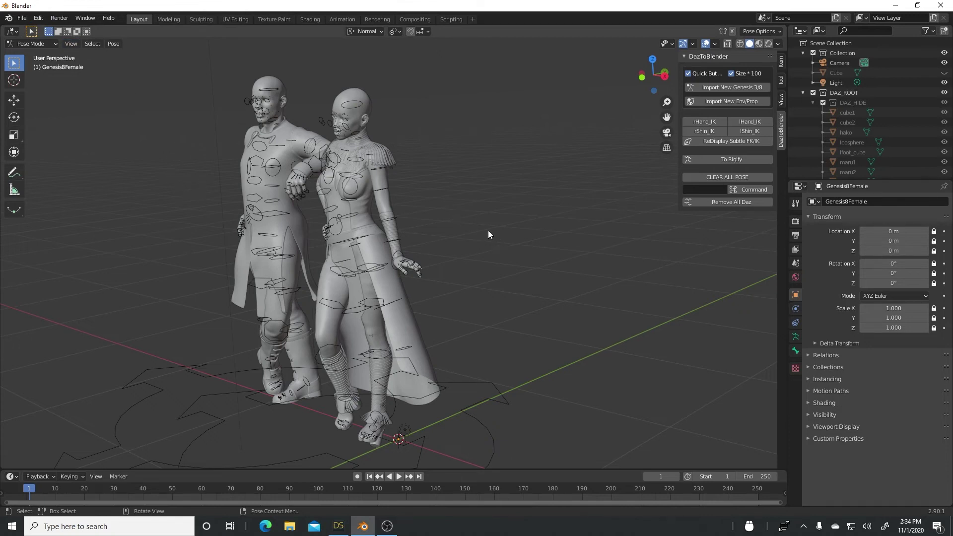
Pan, orbit and zoom to frame both imported figures close up, thighs up
drag(667, 118, 811, 115)
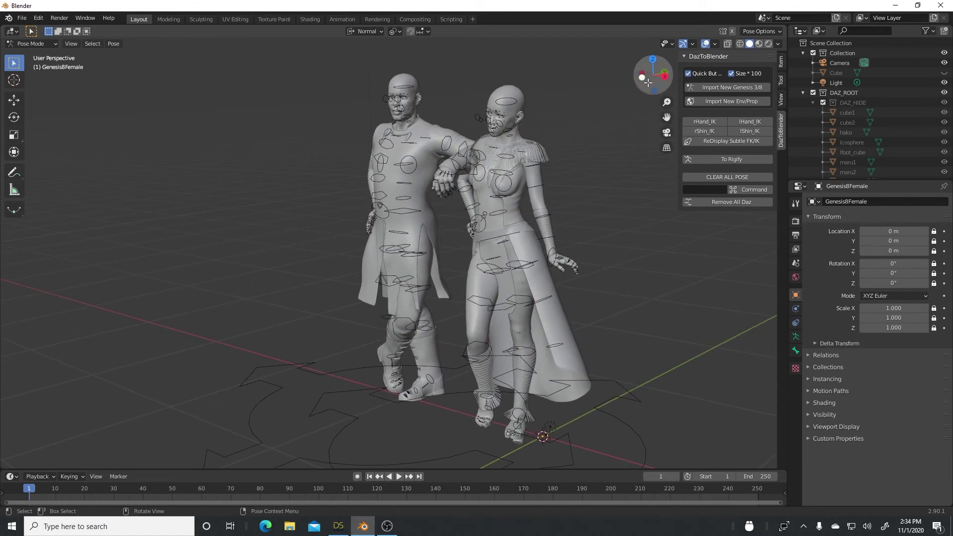
drag(653, 75, 527, 222)
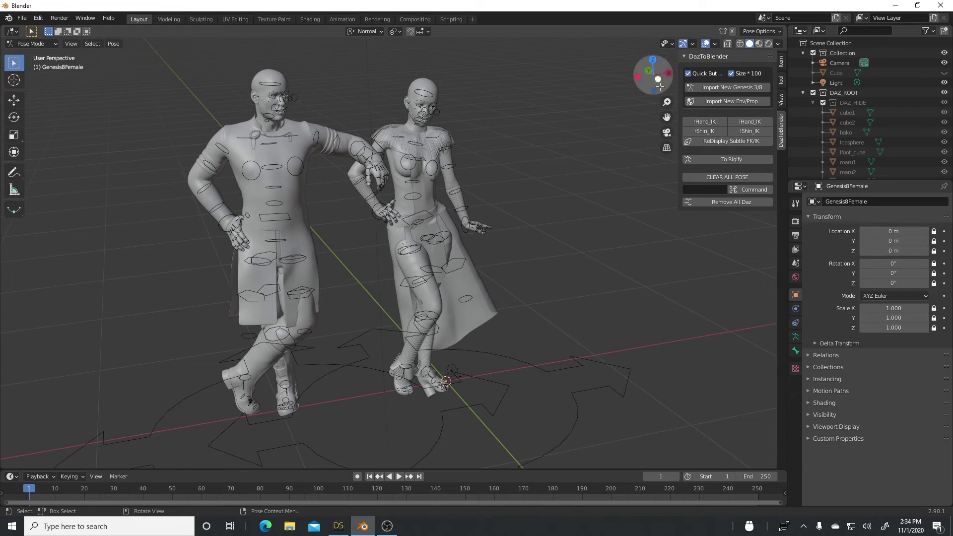
drag(666, 117, 468, 274)
scroll(452, 221, up, 3)
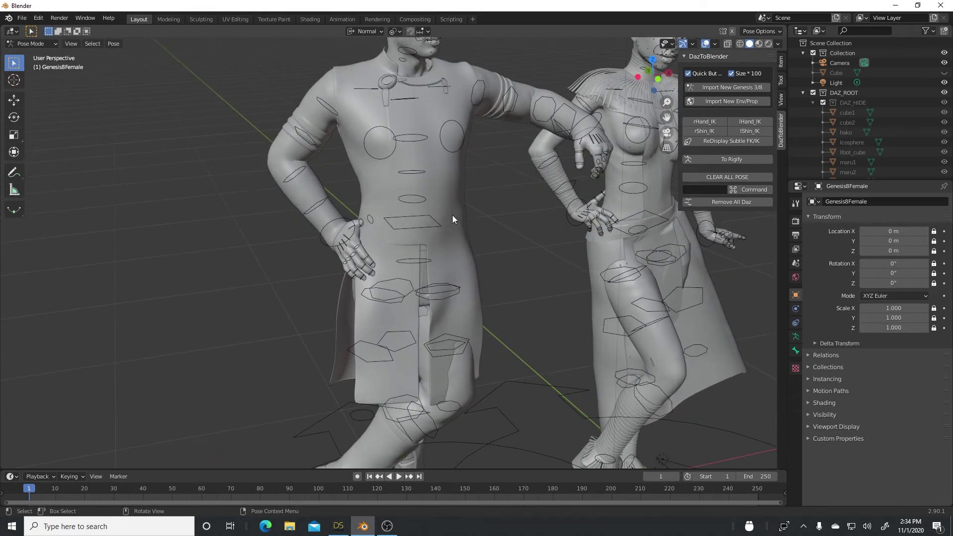
drag(664, 120, 521, 251)
drag(653, 74, 419, 79)
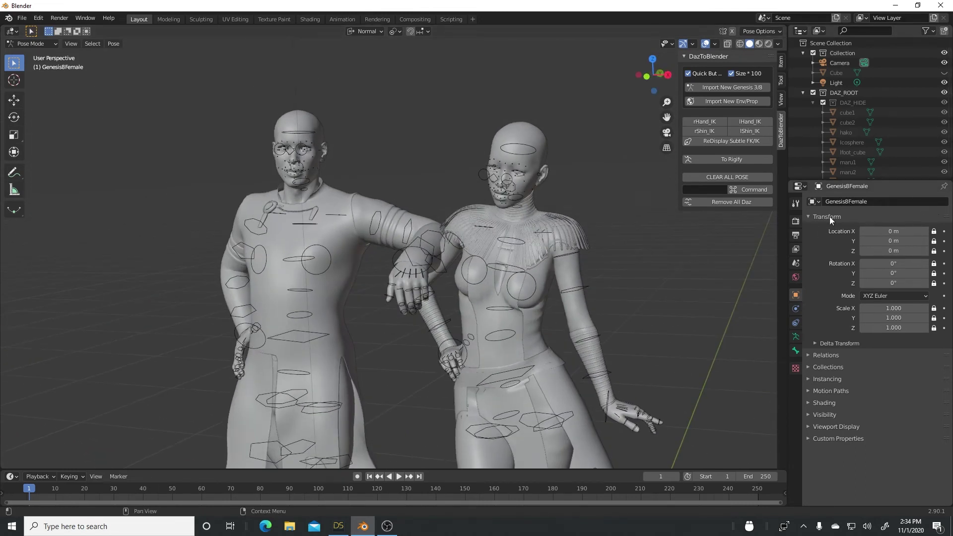
Show Render properties and switch the viewport to Rendered shading to preview both figures in Cycles
click(796, 221)
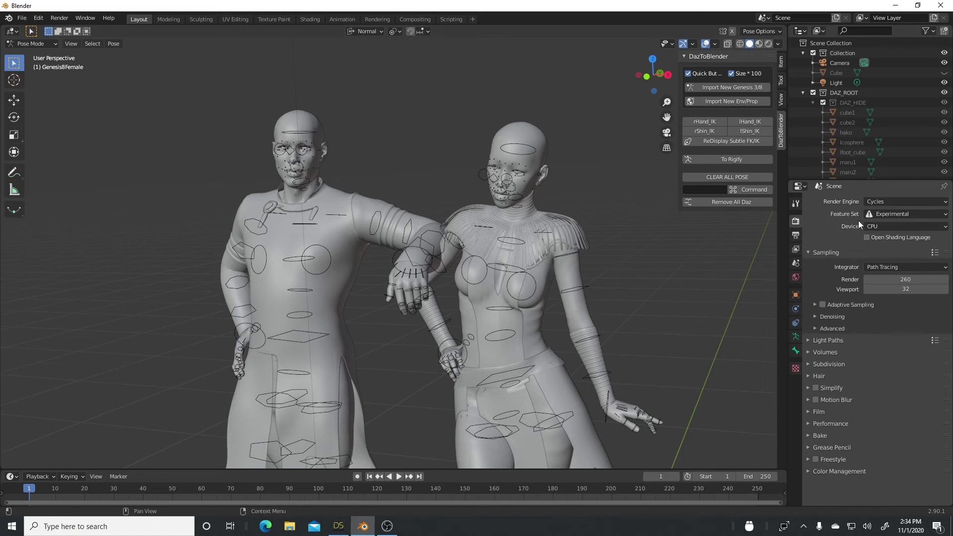
click(768, 44)
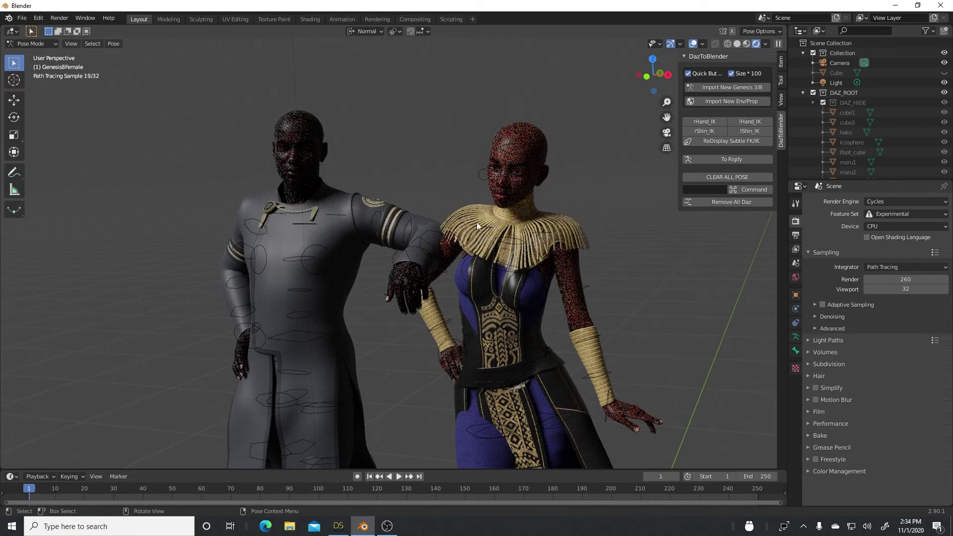
mouse_move(653, 74)
mouse_down()
mouse_move(631, 76)
mouse_move(667, 95)
mouse_move(666, 70)
mouse_up()
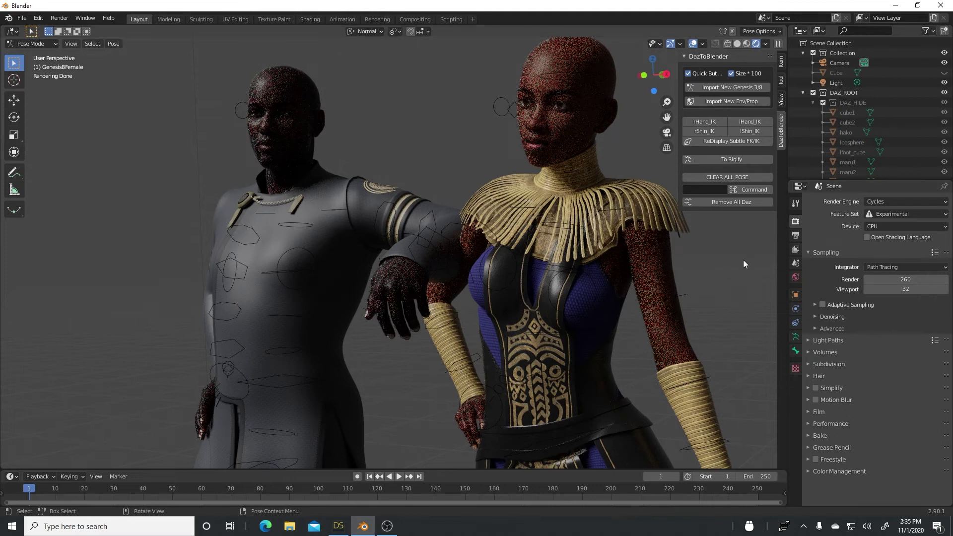
Change the render engine from Cycles to Eevee
click(889, 201)
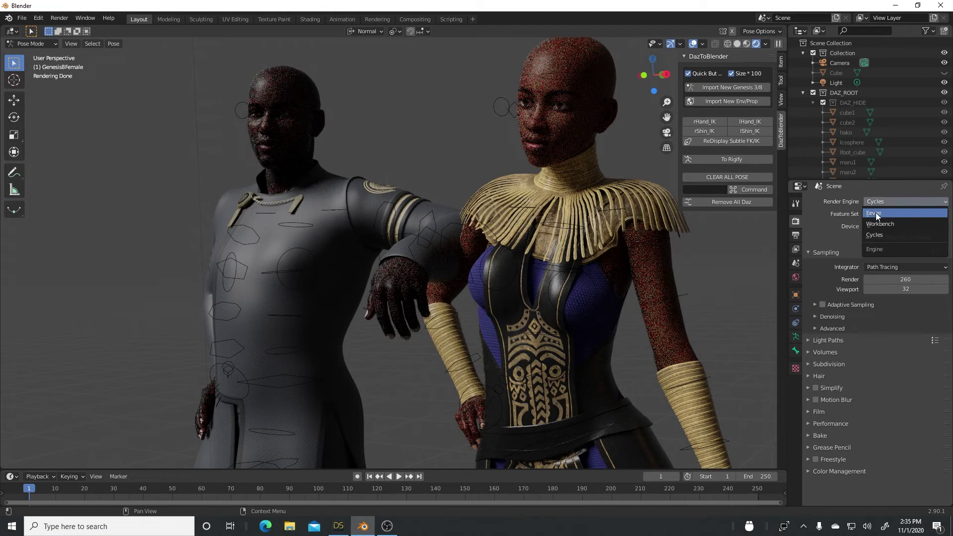
click(875, 214)
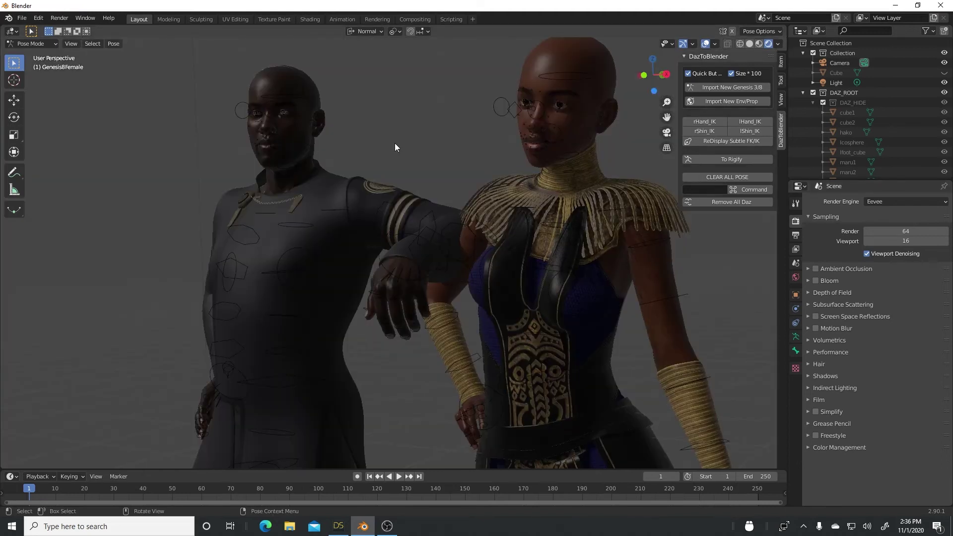
Pan, zoom and orbit the view around Darius and Uchenna to see them from a new angle
drag(666, 117, 666, 150)
drag(655, 84, 667, 121)
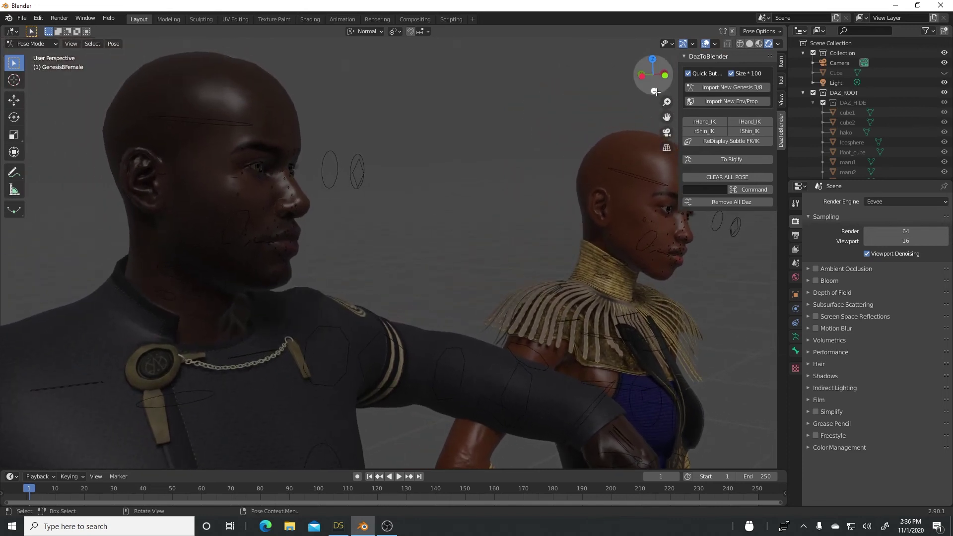
drag(654, 84, 612, 80)
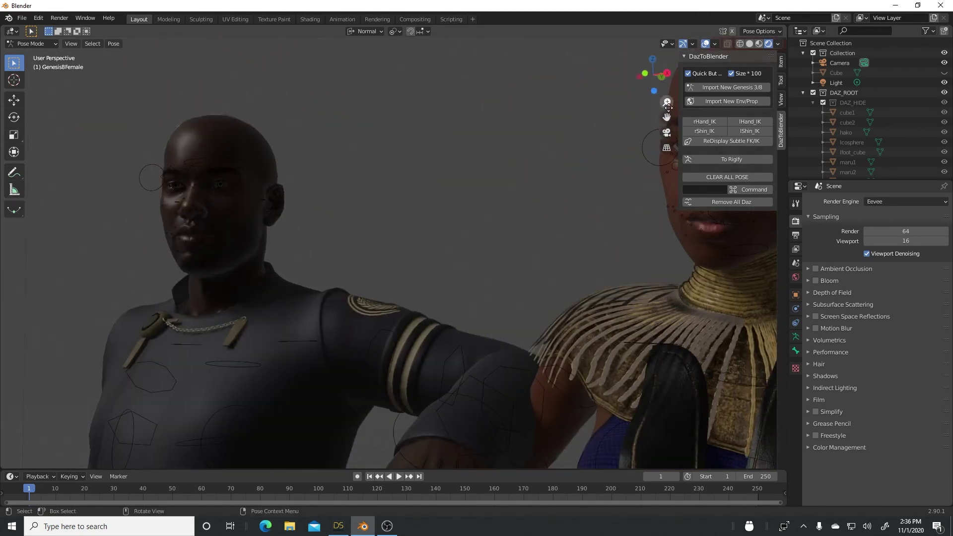
mouse_move(666, 102)
mouse_down()
mouse_move(667, 75)
mouse_move(666, 132)
mouse_move(668, 106)
mouse_up()
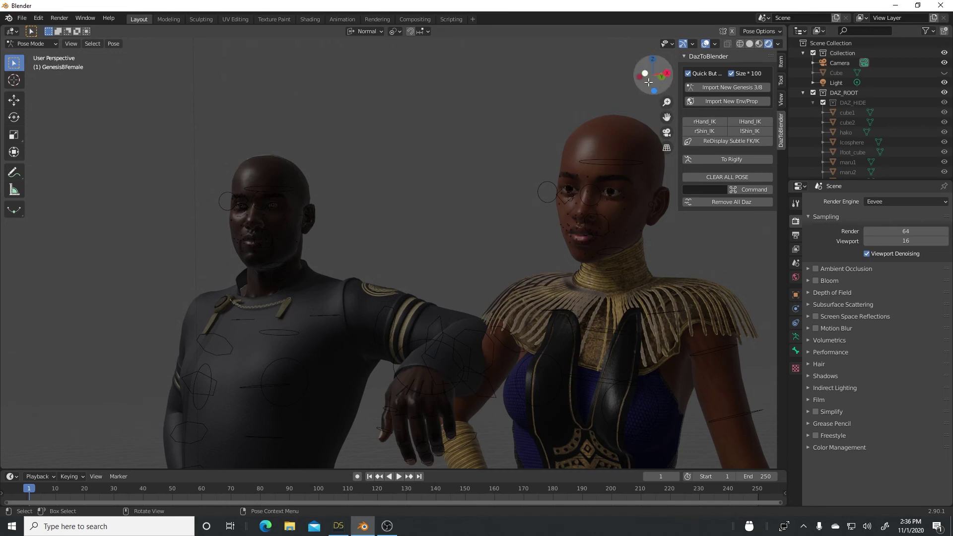
drag(648, 82, 232, 91)
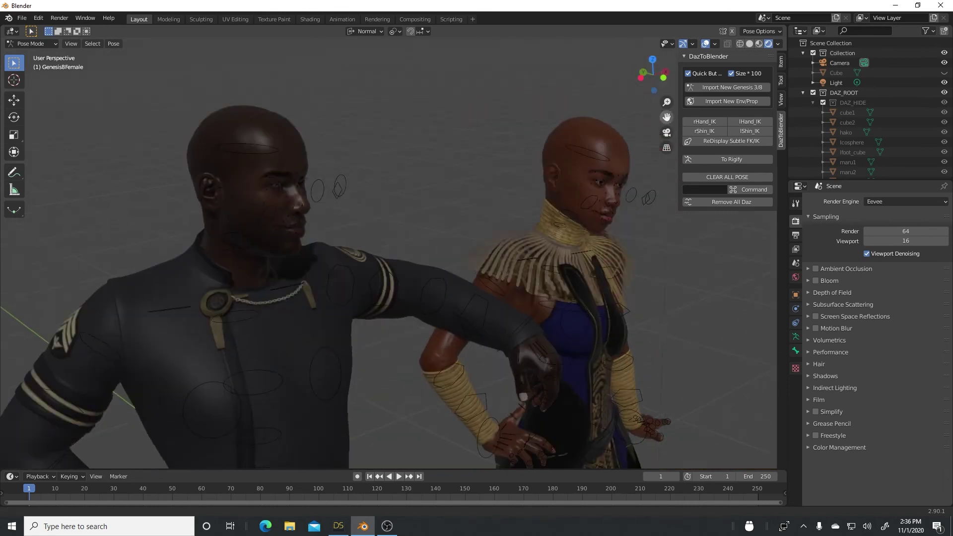
drag(653, 75, 641, 273)
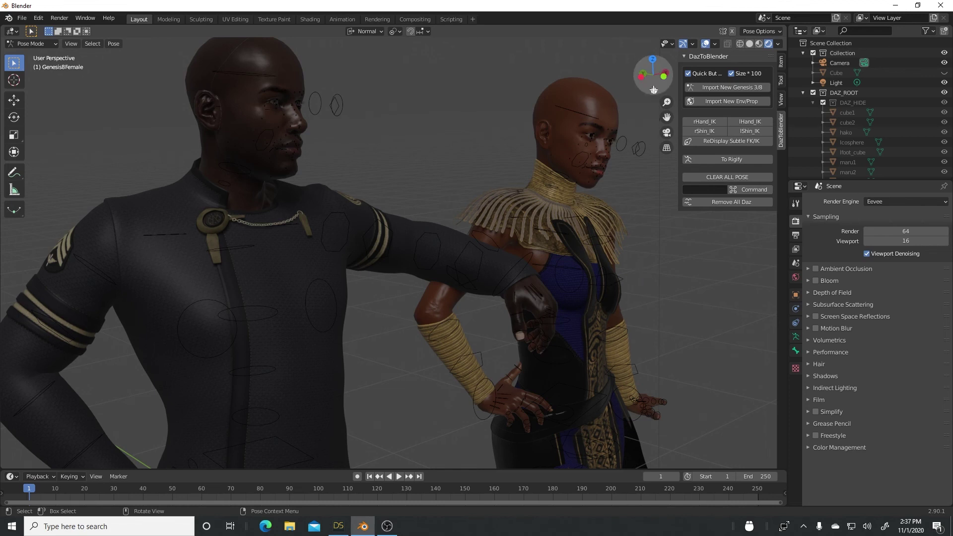
Re-frame both characters by panning down and back up, then orbit so the man faces the camera
drag(653, 75, 619, 76)
drag(669, 114, 603, 76)
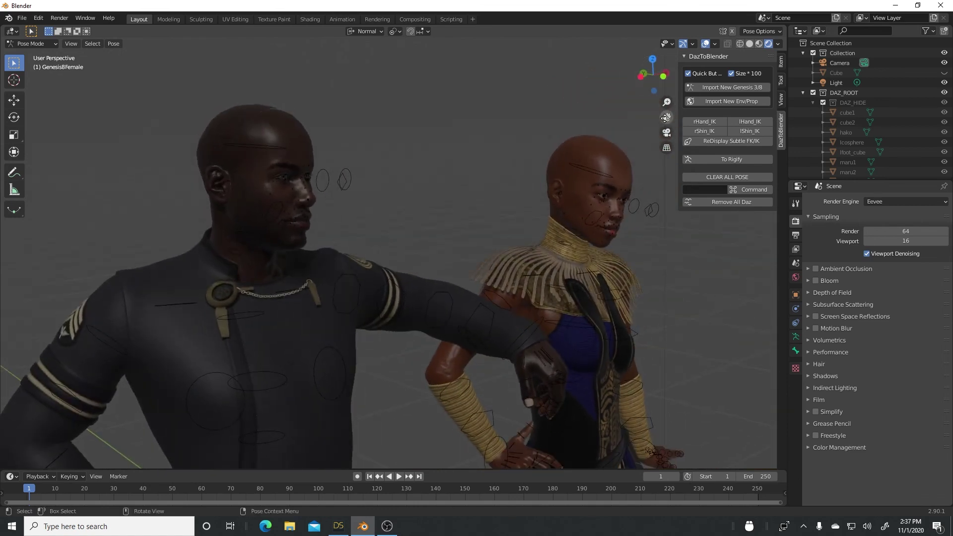
drag(666, 116, 663, 87)
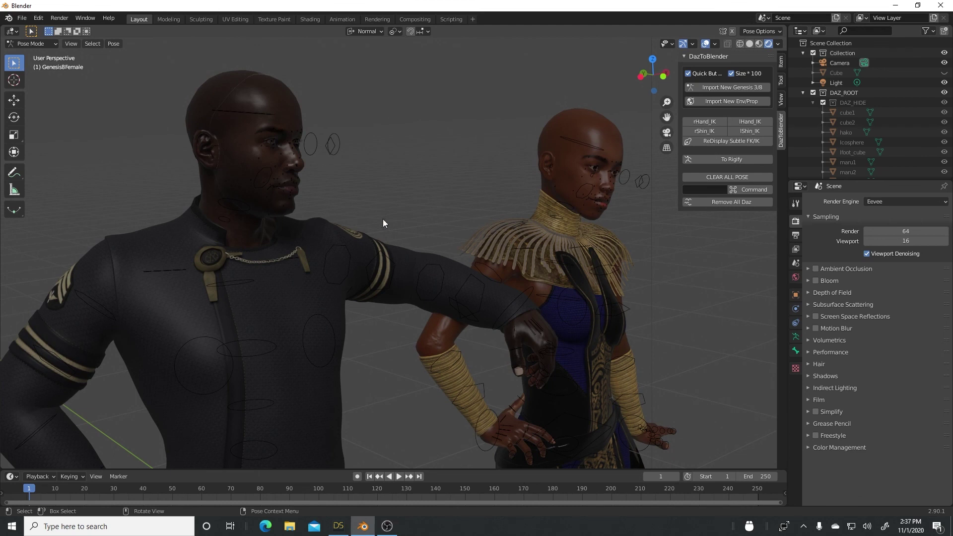
drag(645, 76, 654, 115)
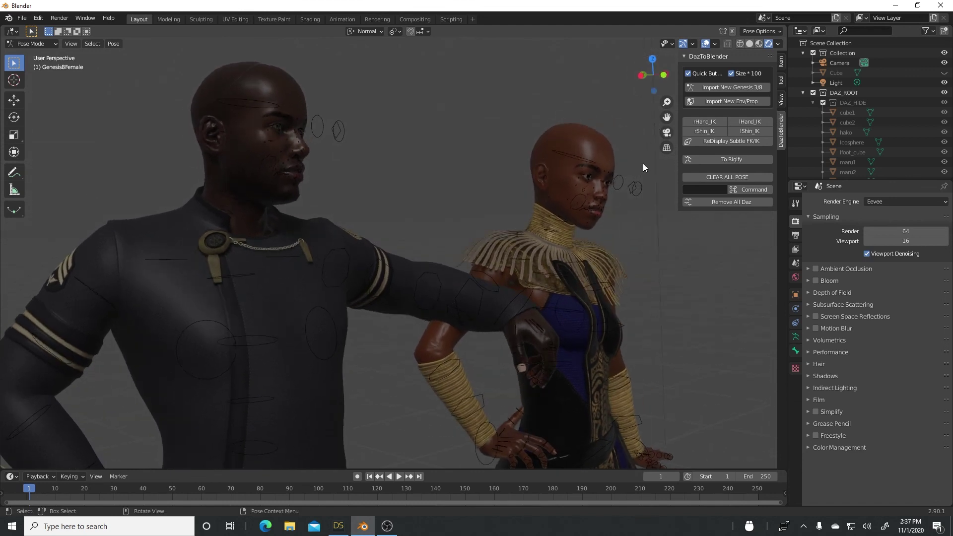